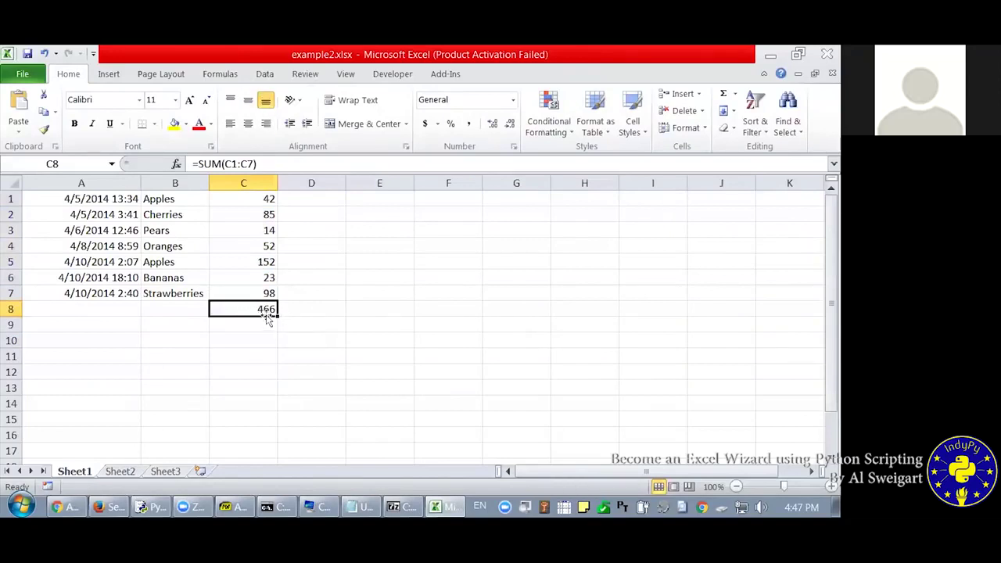
Select the whole formula of cell C8, and switch to the Python Shell with a fresh prompt below the old traceback.
{"action": "triple_click", "coordinate": [270, 165]}
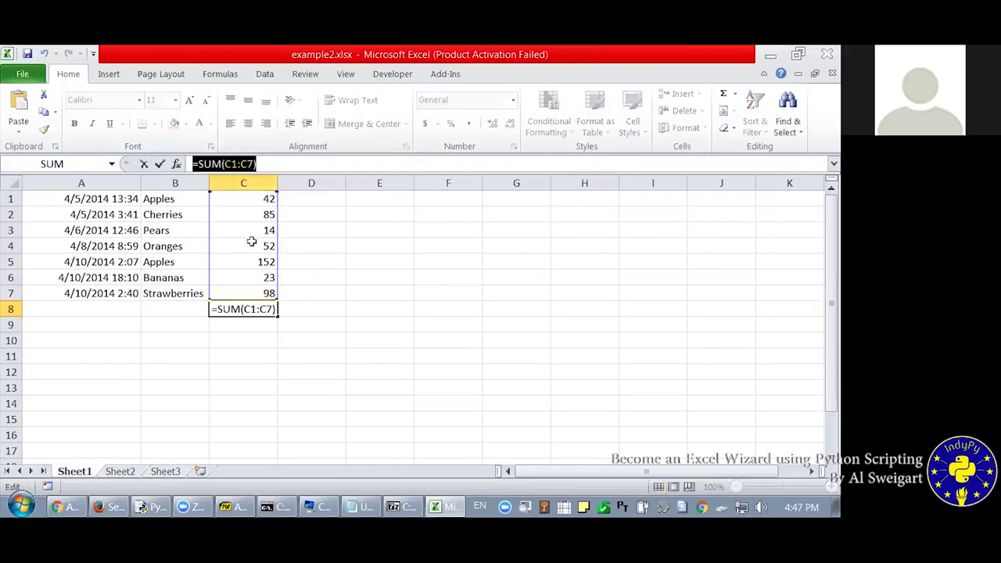
{"action": "left_click", "coordinate": [149, 506]}
{"action": "scroll", "coordinate": [367, 336], "scroll_direction": "down", "scroll_amount": 4}
{"action": "scroll", "coordinate": [367, 327], "scroll_direction": "down", "scroll_amount": 3}
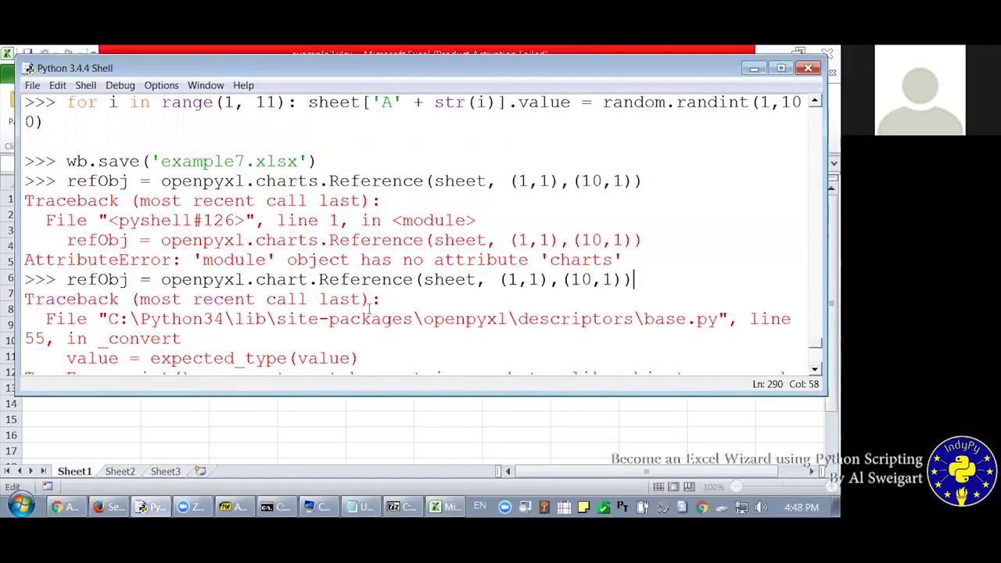
{"action": "scroll", "coordinate": [367, 320], "scroll_direction": "down", "scroll_amount": 5}
{"action": "key", "text": "Return"}
{"action": "key", "text": "Return"}
{"action": "key", "text": "Return"}
{"action": "key", "text": "Return"}
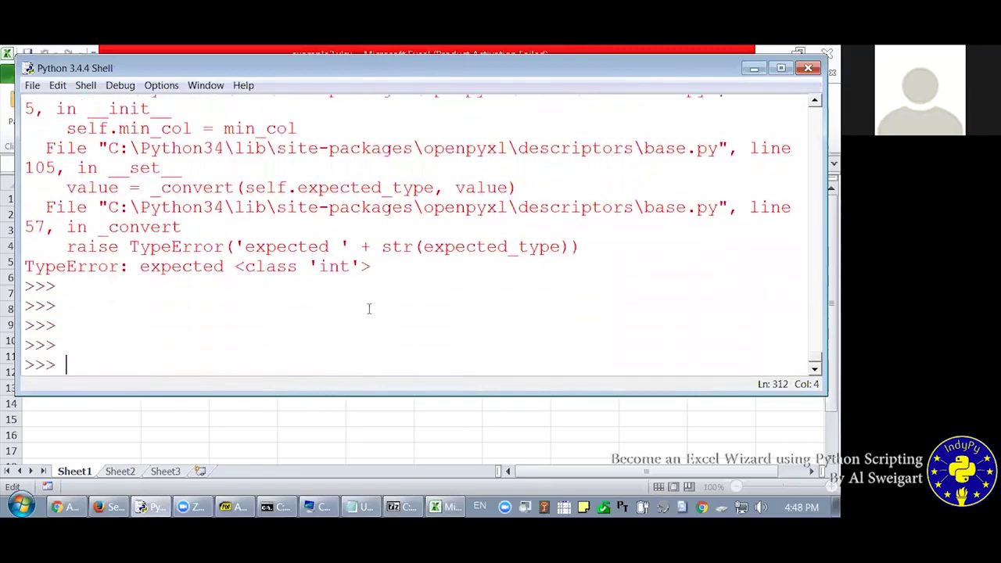
Write the statement sheet['C8'].value = '=SUM(C1:C7)' at the Python prompt without running it.
{"action": "type", "text": "sheet"}
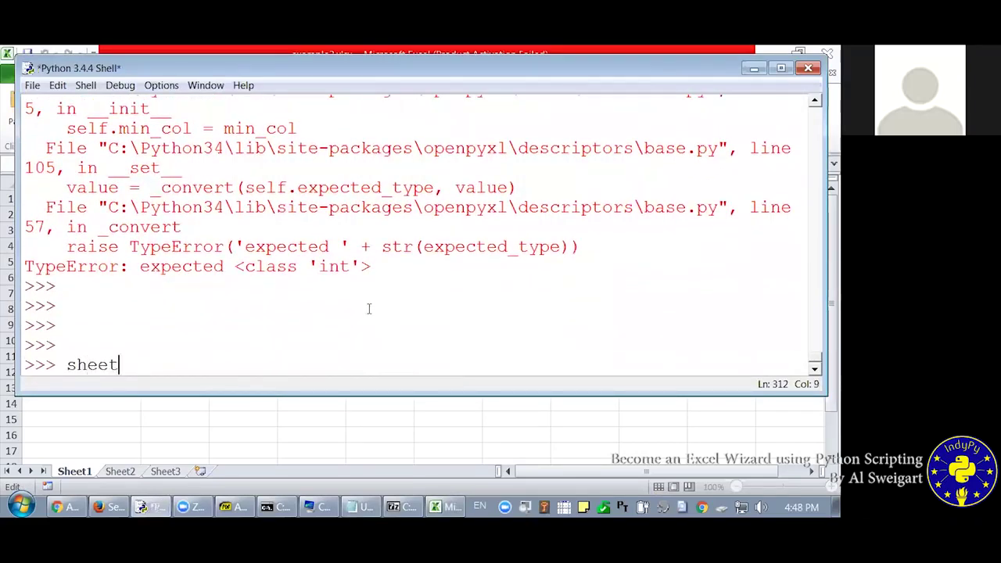
{"action": "type", "text": "['C8'] ="}
{"action": "key", "text": "BackSpace"}
{"action": "key", "text": "BackSpace"}
{"action": "key", "text": "BackSpace"}
{"action": "type", "text": ".value = "}
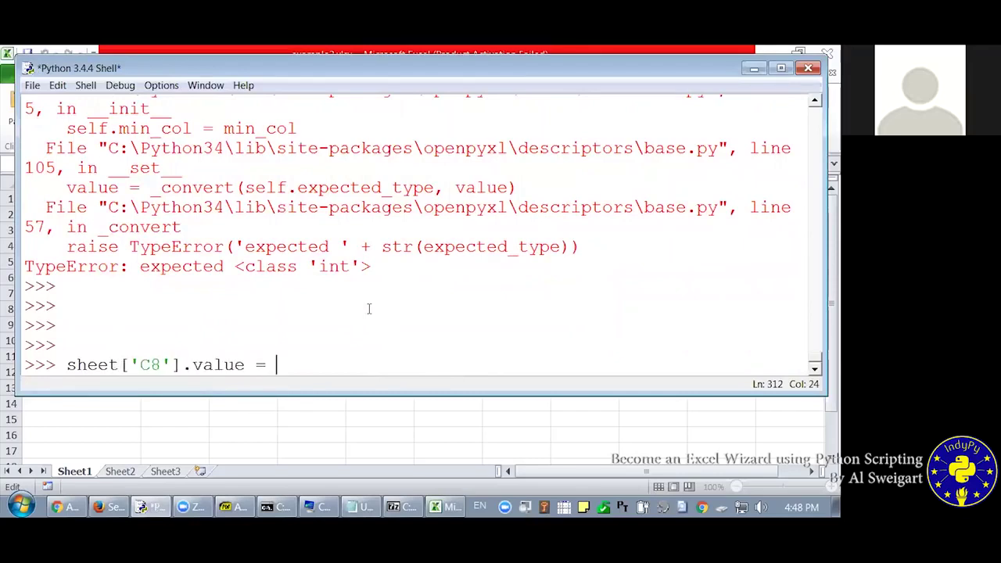
{"action": "type", "text": "'=SUM(C1:C7)'"}
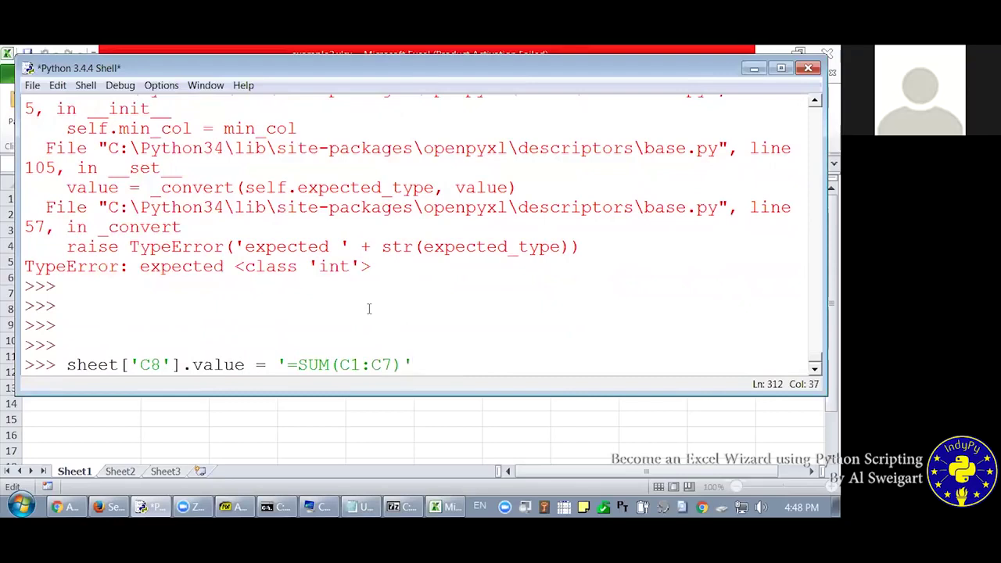
{"action": "left_click", "coordinate": [303, 435]}
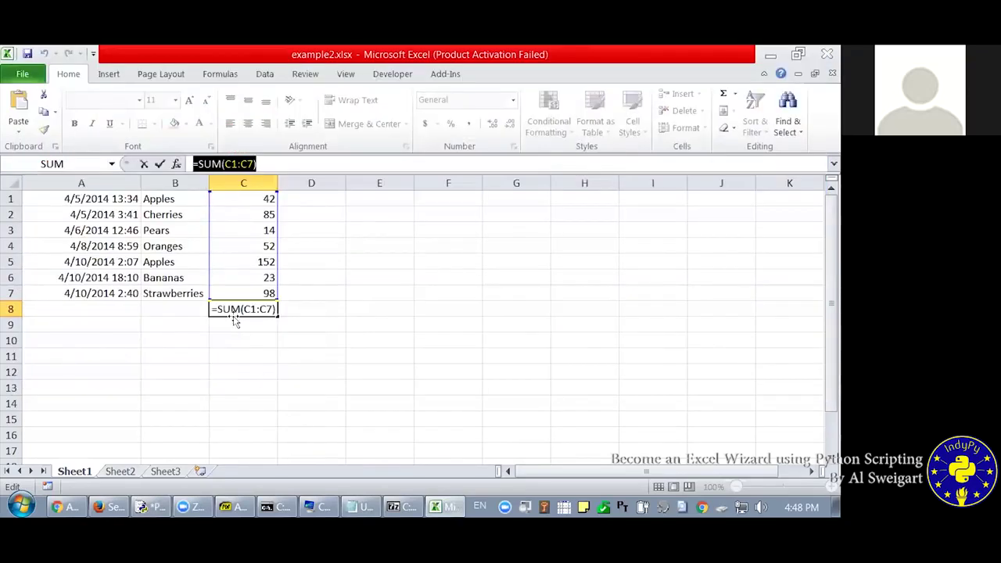
{"action": "type", "text": "="}
{"action": "left_click", "coordinate": [266, 278]}
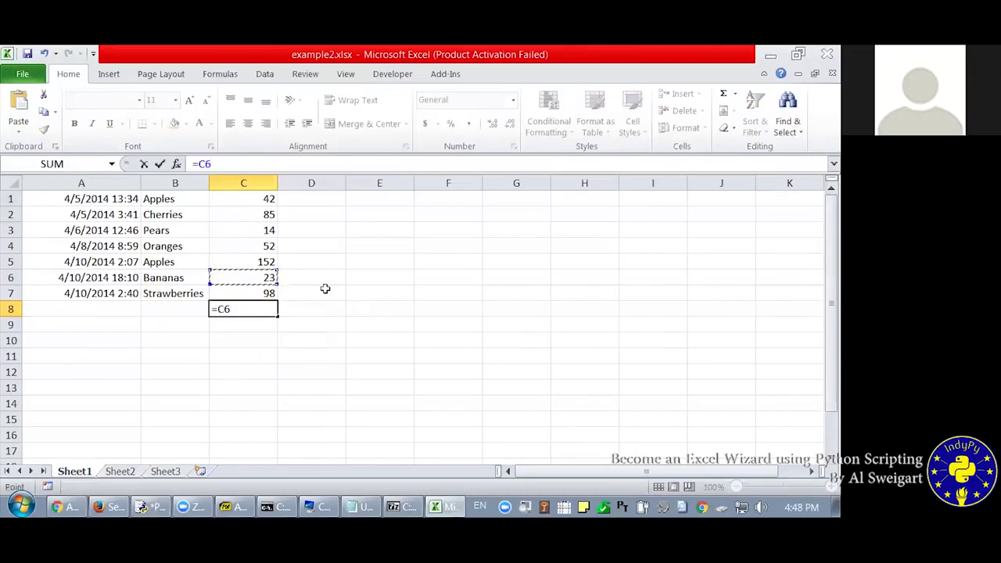
{"action": "key", "text": "Escape"}
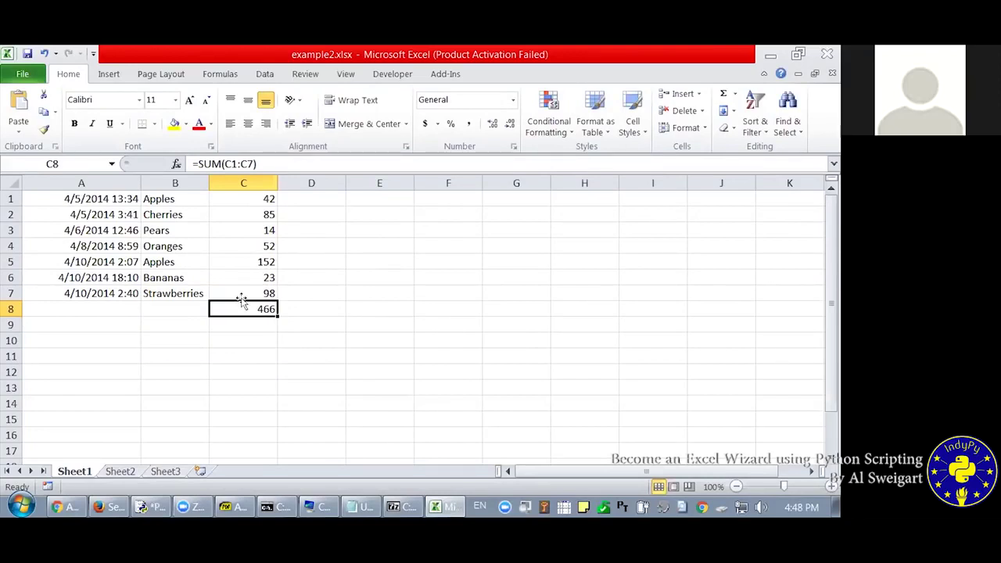
{"action": "left_click_drag", "start_coordinate": [260, 164], "coordinate": [150, 157]}
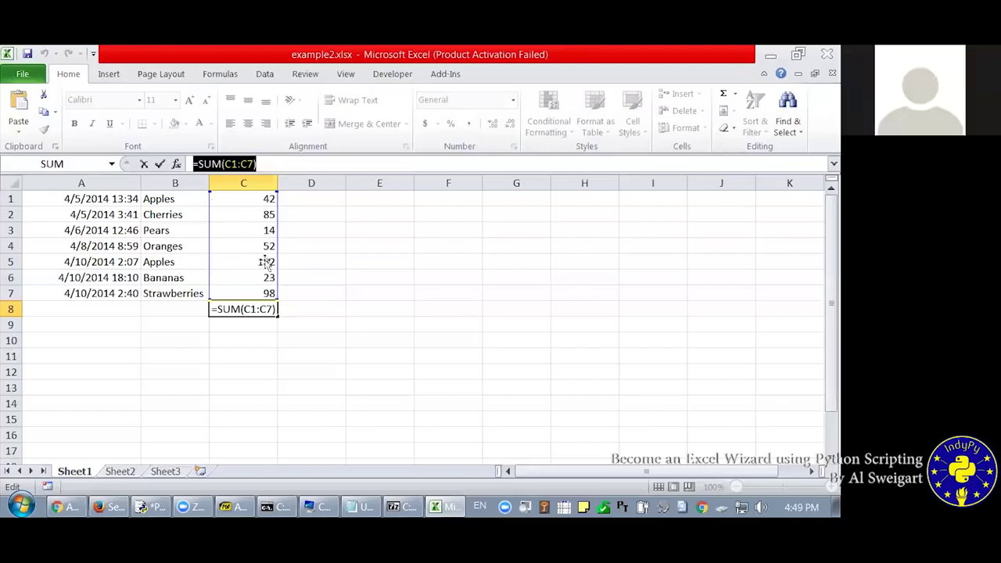
{"action": "type", "text": "="}
{"action": "left_click", "coordinate": [299, 312]}
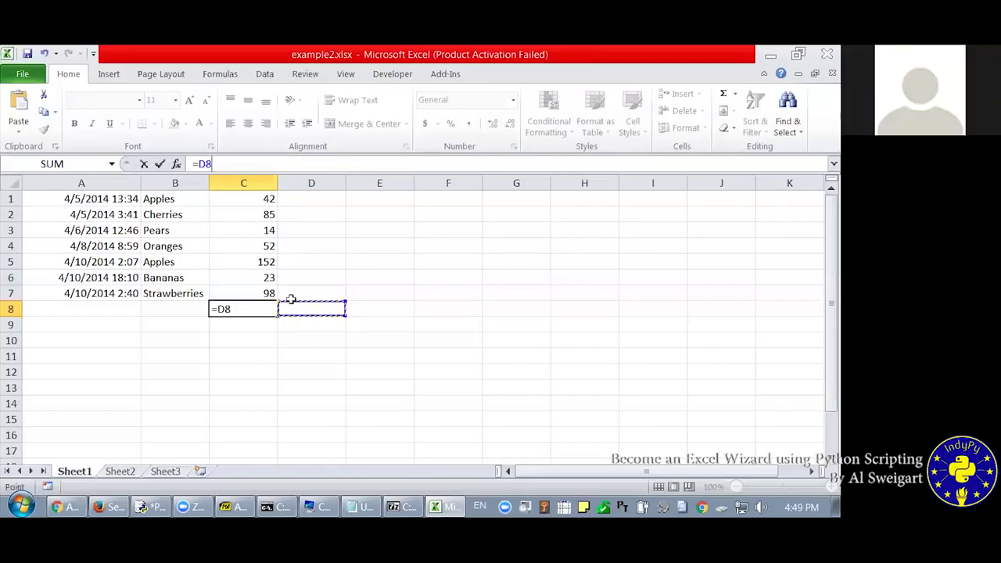
{"action": "key", "text": "Escape"}
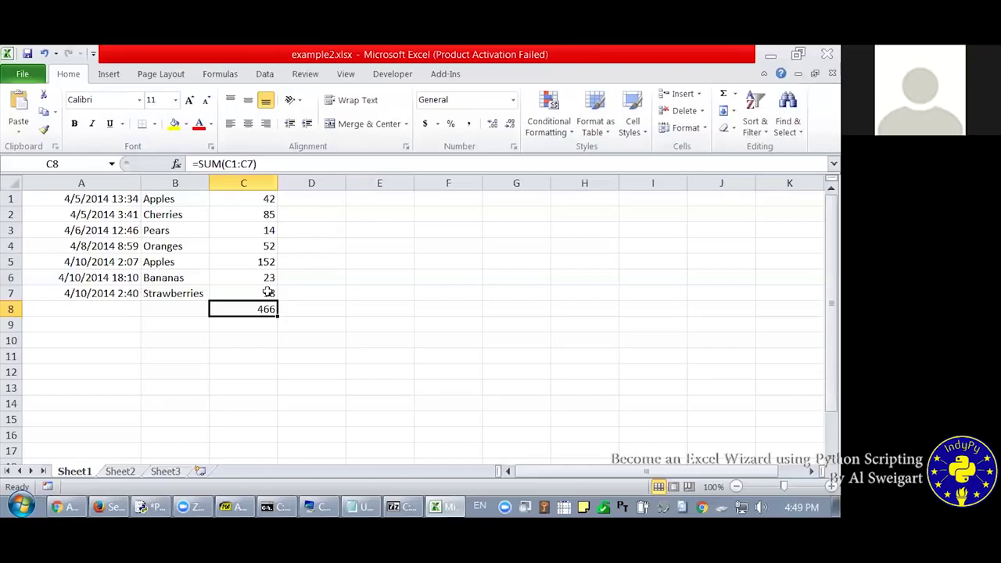
{"action": "left_click", "coordinate": [267, 201]}
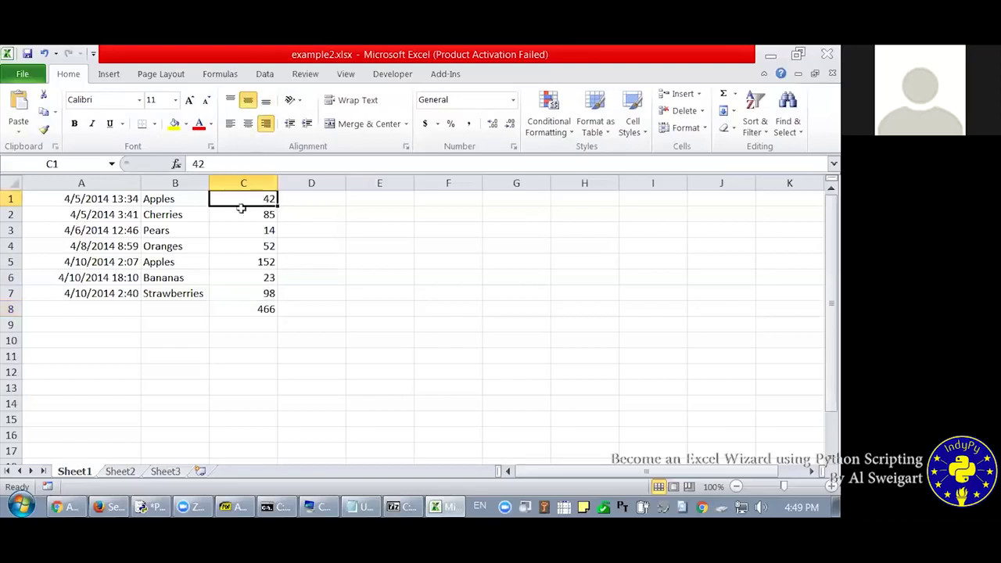
{"action": "left_click", "coordinate": [225, 296]}
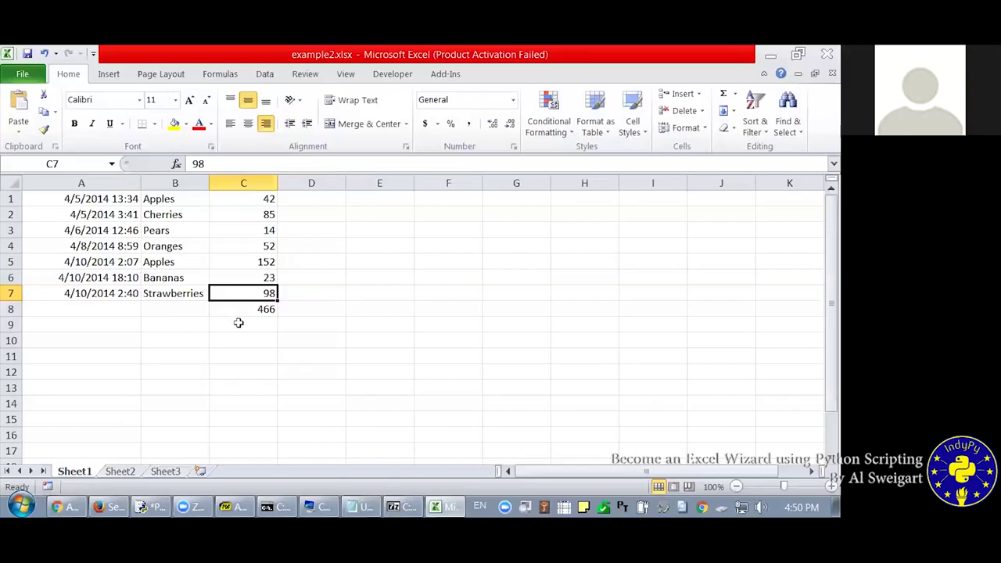
{"action": "left_click", "coordinate": [297, 310]}
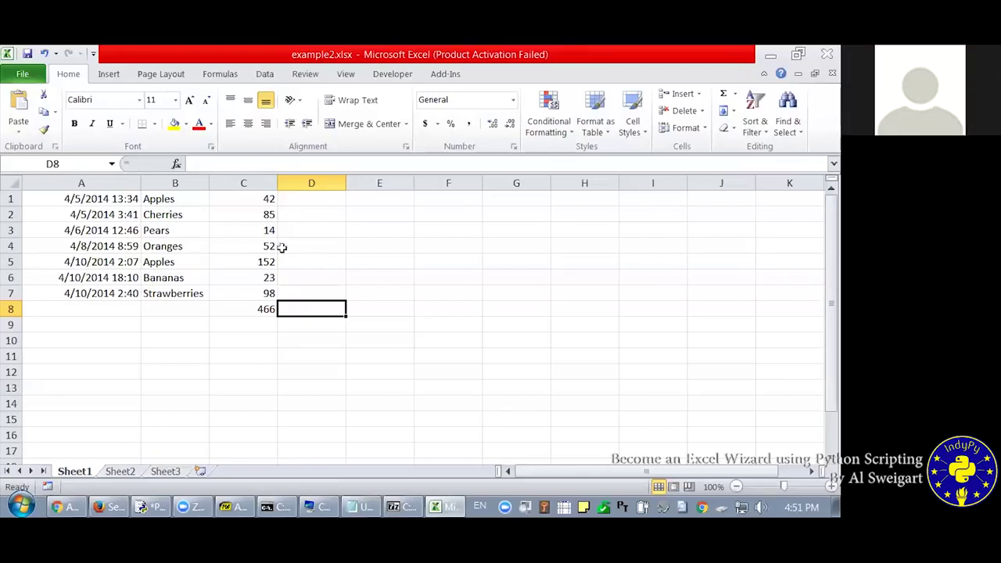
{"action": "left_click", "coordinate": [189, 199]}
{"action": "left_click", "coordinate": [178, 245]}
{"action": "left_click", "coordinate": [213, 274]}
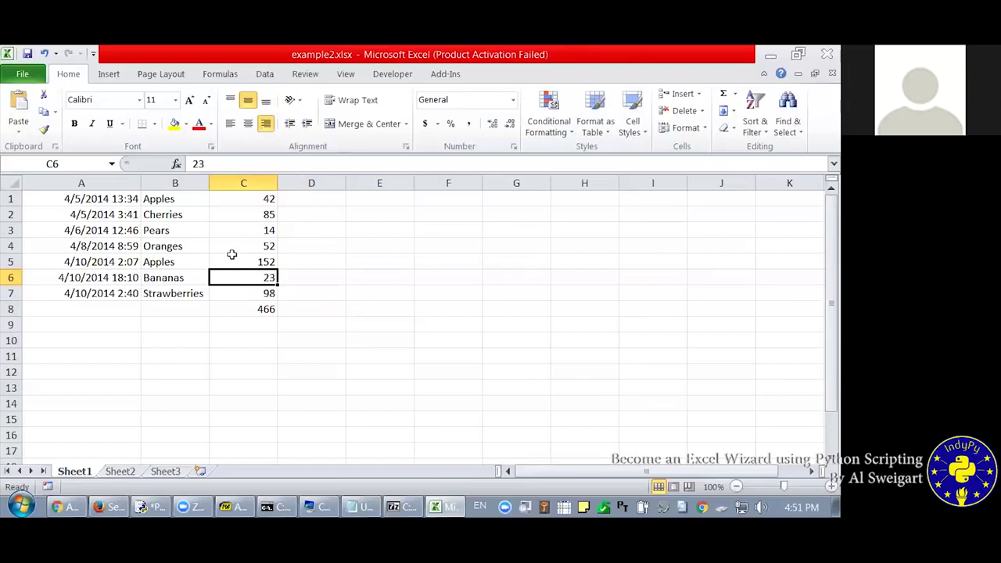
{"action": "left_click", "coordinate": [227, 259]}
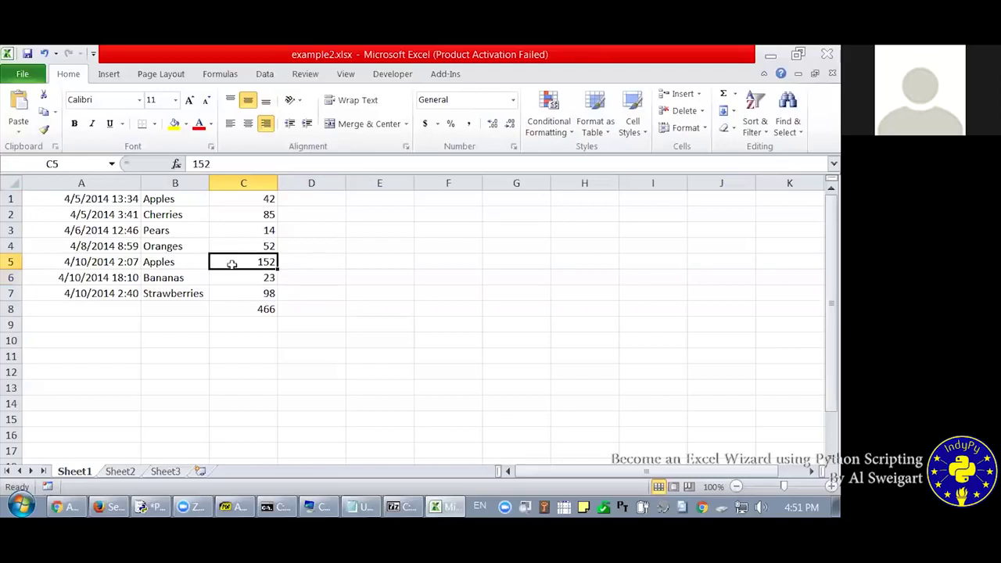
{"action": "left_click", "coordinate": [236, 282]}
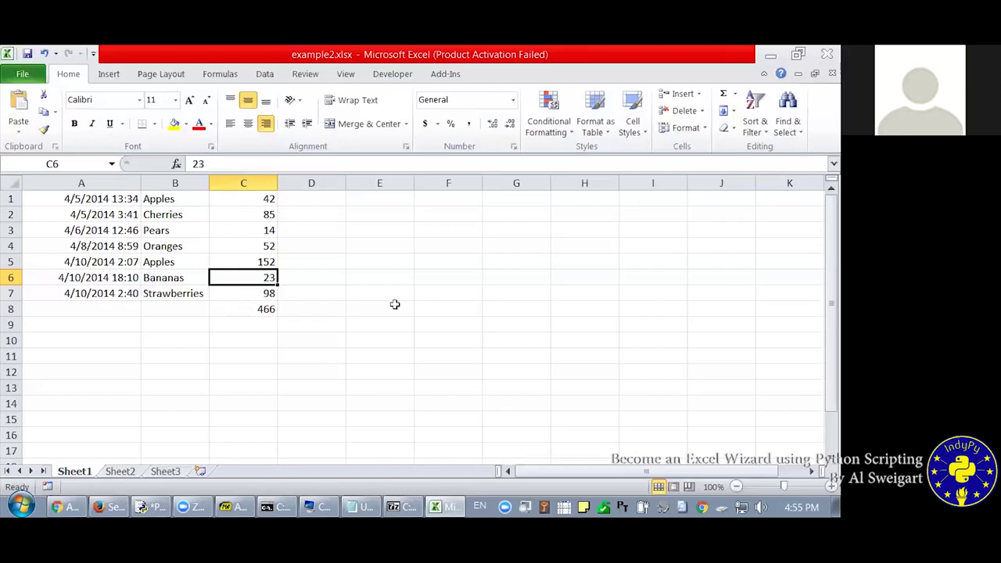
Minimize the example2.xlsx workbook and the Python Shell, and open produceSales.xlsx from the desktop.
{"action": "left_click", "coordinate": [770, 54]}
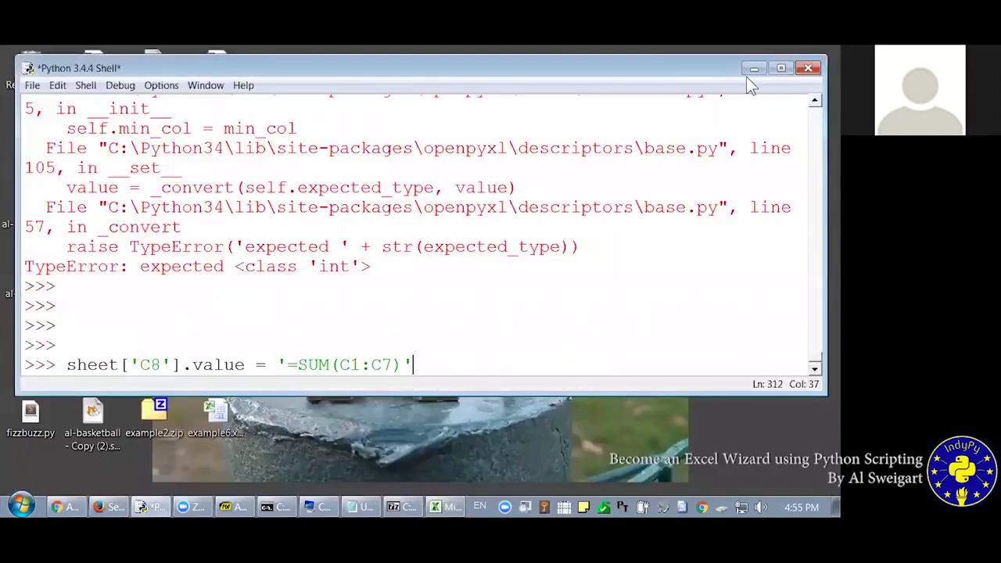
{"action": "left_click", "coordinate": [752, 70]}
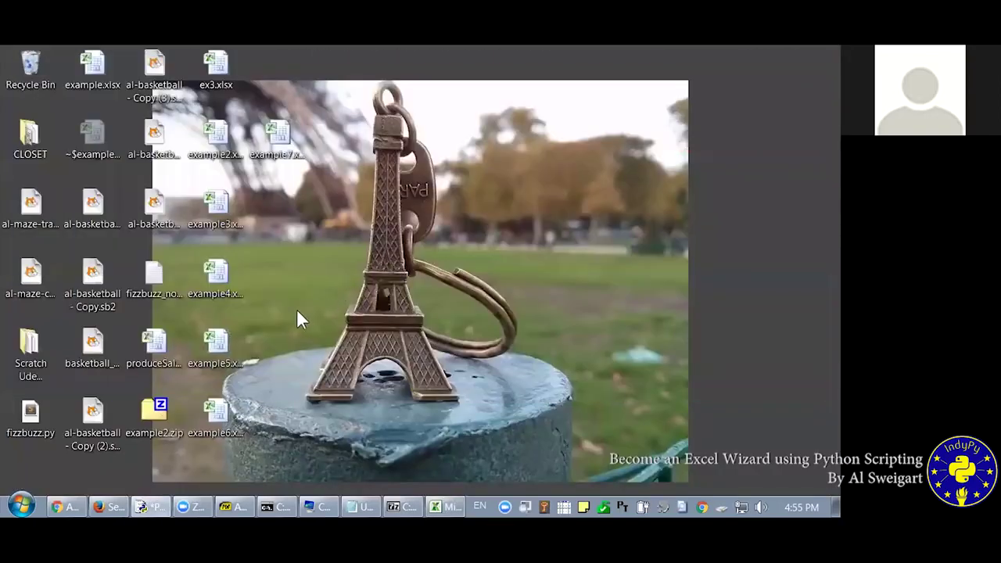
{"action": "double_click", "coordinate": [172, 338]}
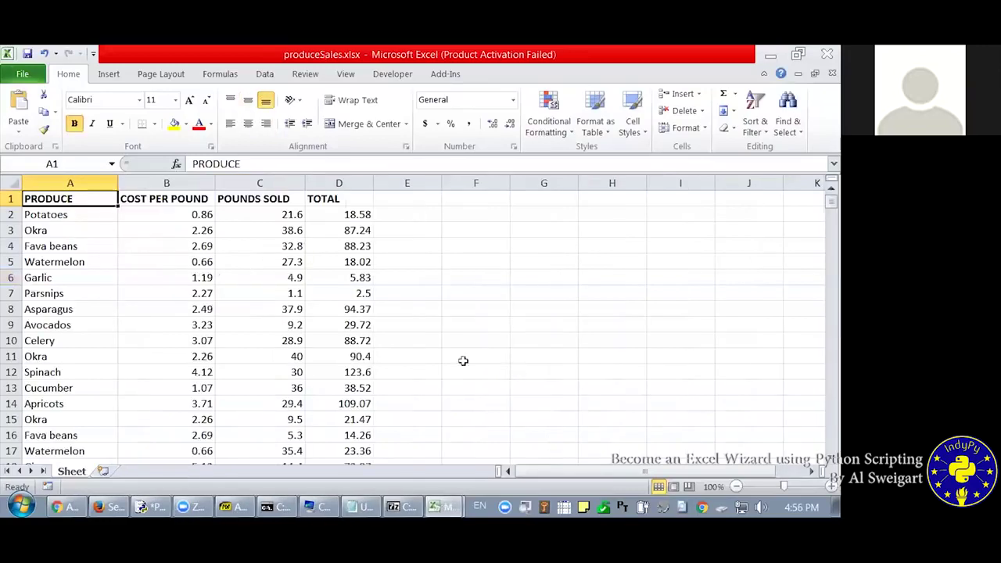
Examine the Okra and Potatoes rows, including the cost per pound, pounds sold and the formula behind the Potatoes total.
{"action": "left_click_drag", "start_coordinate": [78, 228], "coordinate": [318, 235]}
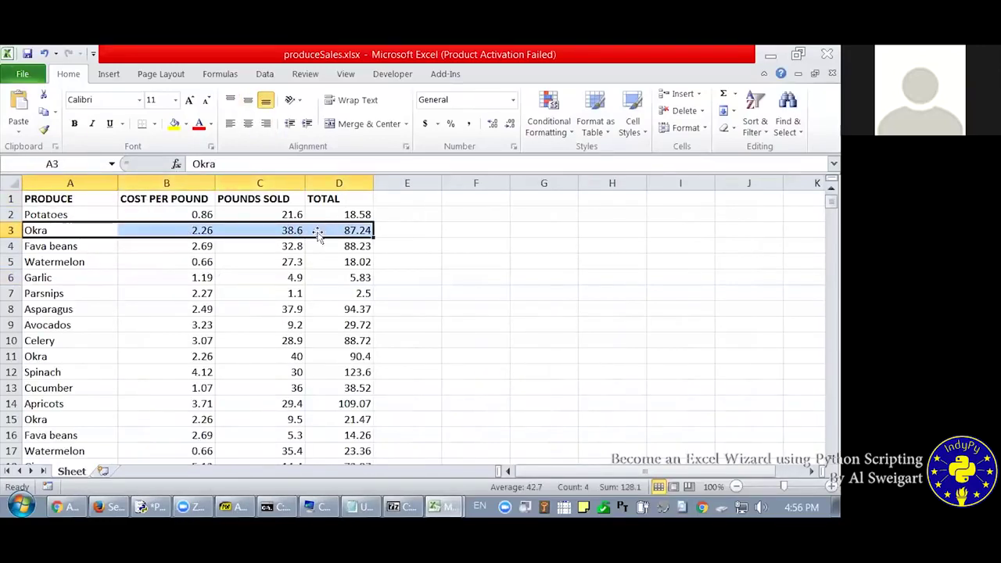
{"action": "left_click", "coordinate": [66, 215]}
{"action": "left_click", "coordinate": [128, 214]}
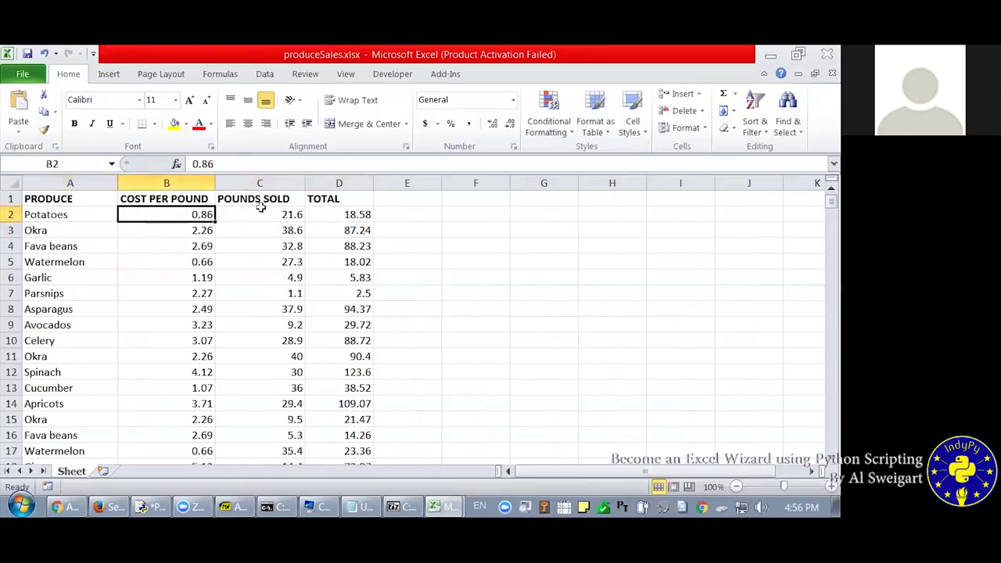
{"action": "left_click", "coordinate": [44, 213]}
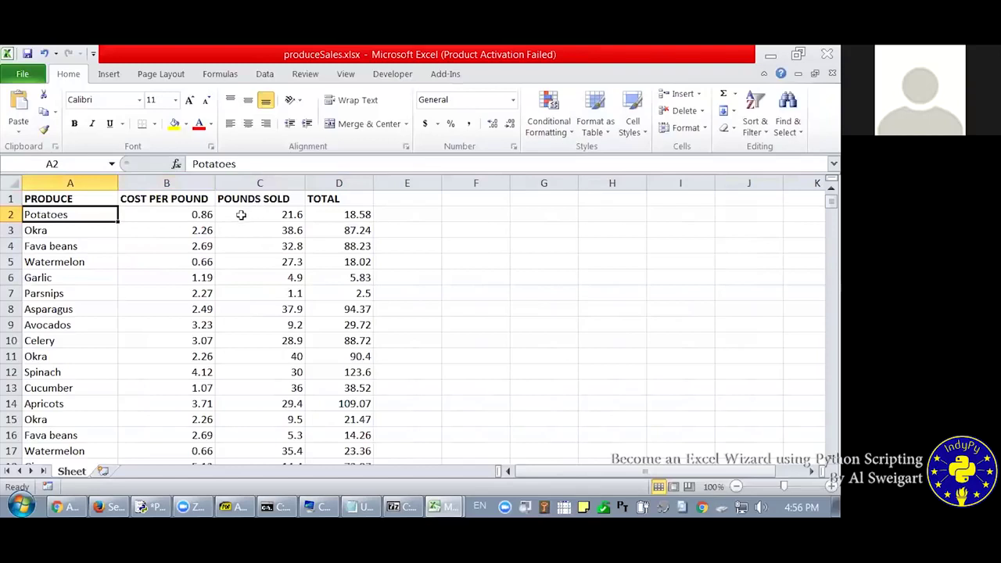
{"action": "left_click", "coordinate": [241, 214]}
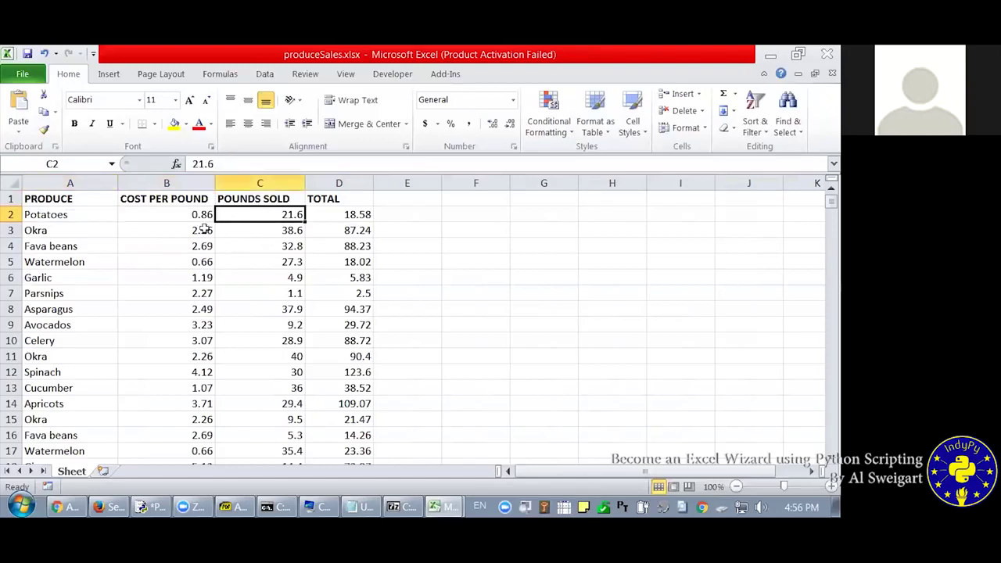
{"action": "left_click", "coordinate": [365, 210]}
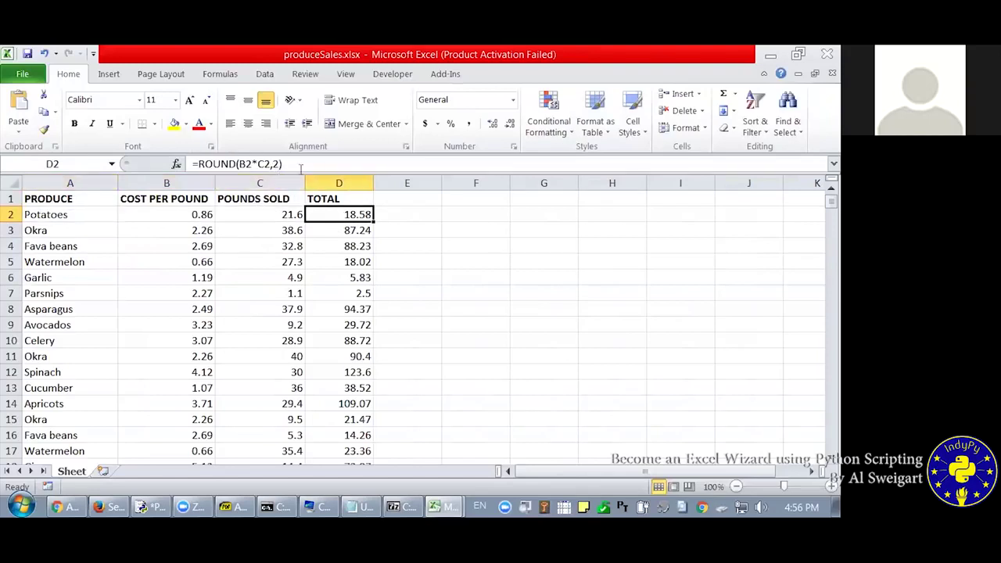
Replace the Potatoes total formula in D2 with a reference to its cost per pound in B2, leaving the entry open.
{"action": "left_click_drag", "start_coordinate": [301, 164], "coordinate": [194, 164]}
{"action": "type", "text": "="}
{"action": "left_click", "coordinate": [139, 233]}
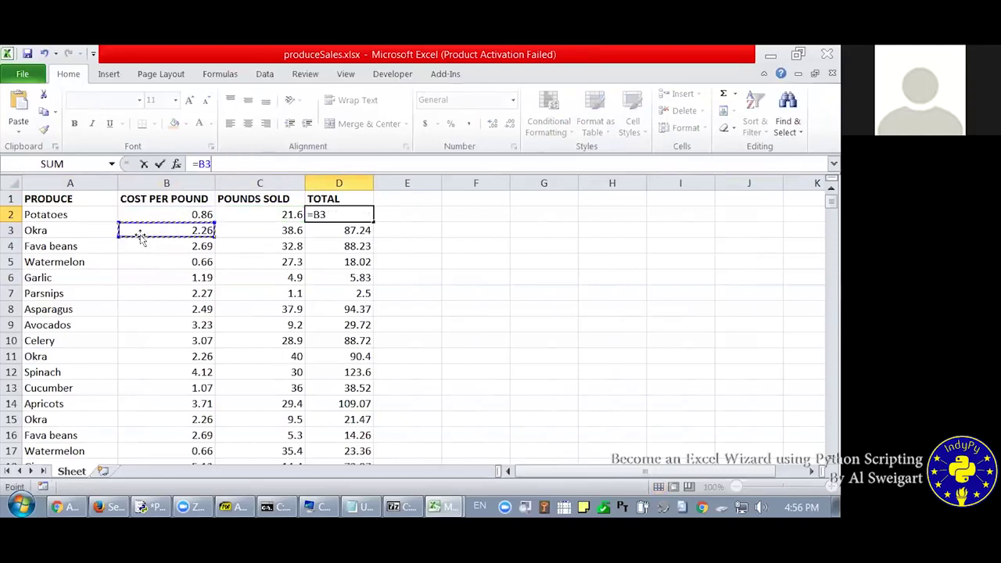
{"action": "left_click", "coordinate": [139, 246]}
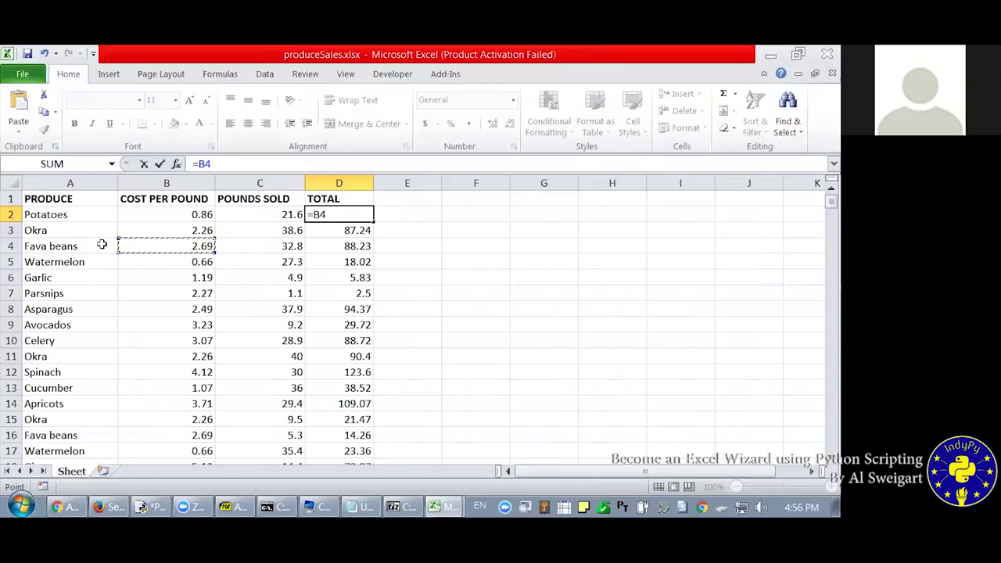
{"action": "left_click", "coordinate": [145, 230]}
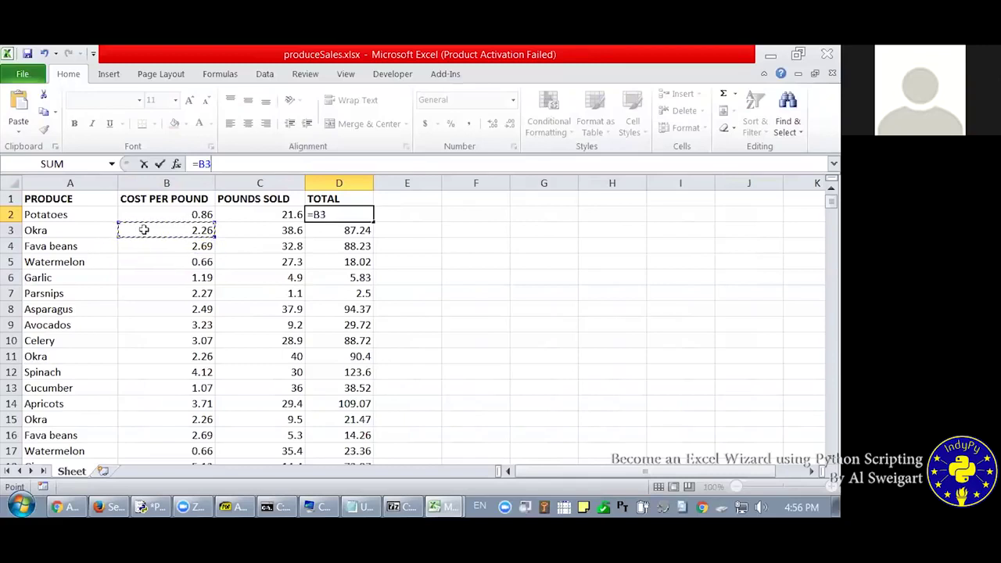
{"action": "left_click", "coordinate": [51, 232]}
{"action": "left_click", "coordinate": [47, 215]}
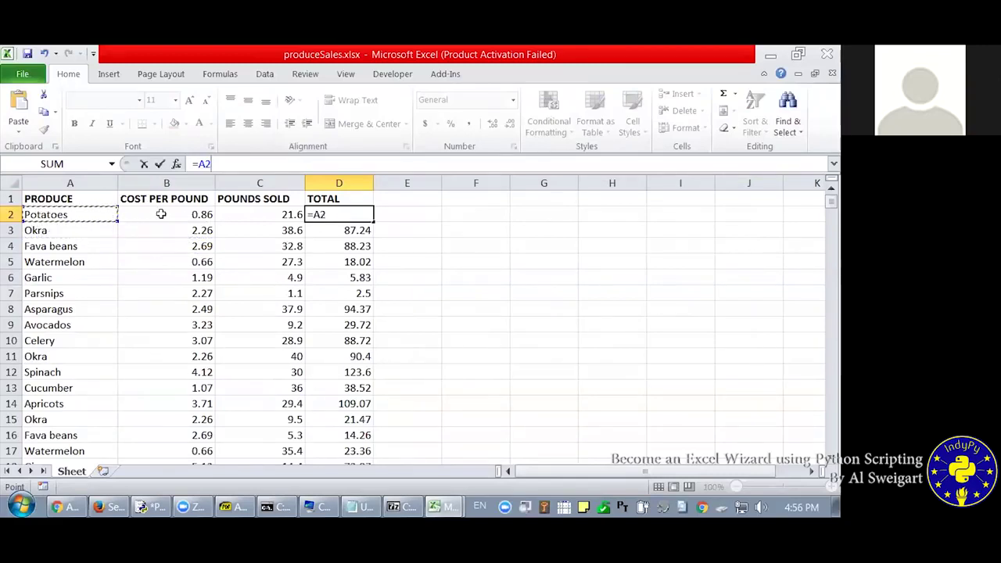
{"action": "left_click", "coordinate": [162, 213]}
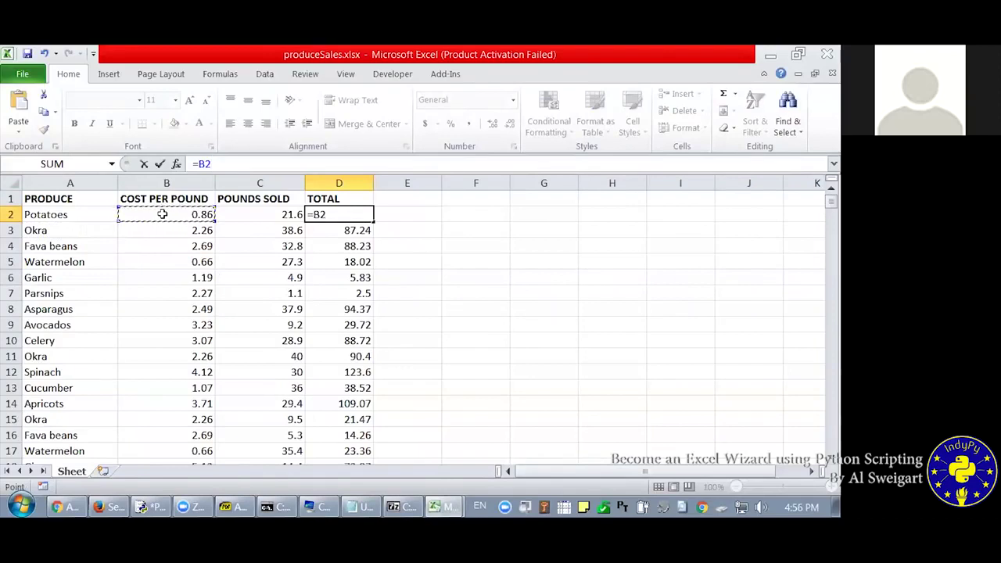
Point out the Potatoes row's name and cost per pound and other entries in the produce column.
{"action": "left_click", "coordinate": [424, 243]}
{"action": "left_click", "coordinate": [207, 214]}
{"action": "left_click", "coordinate": [79, 214]}
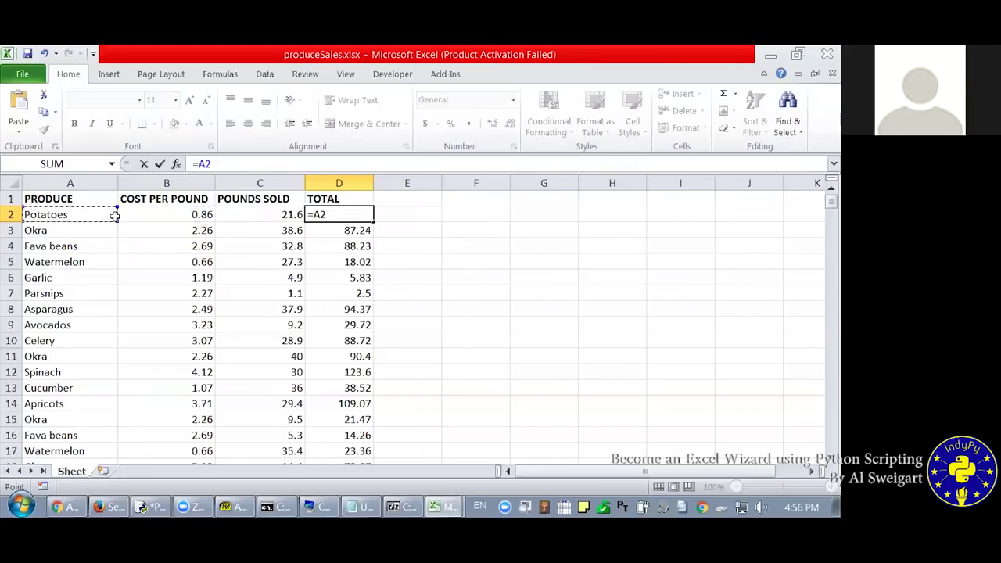
{"action": "left_click", "coordinate": [142, 215]}
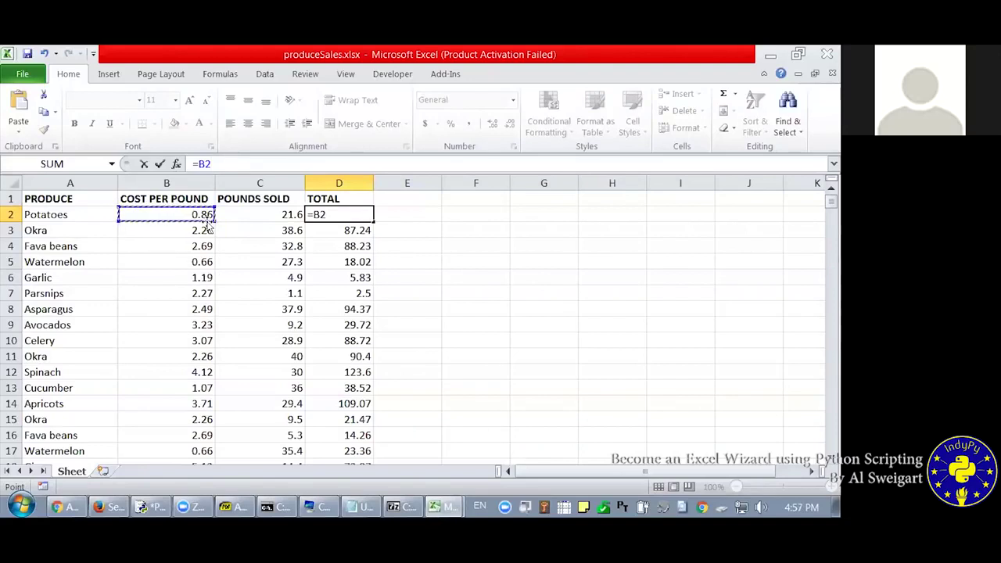
{"action": "left_click", "coordinate": [77, 215]}
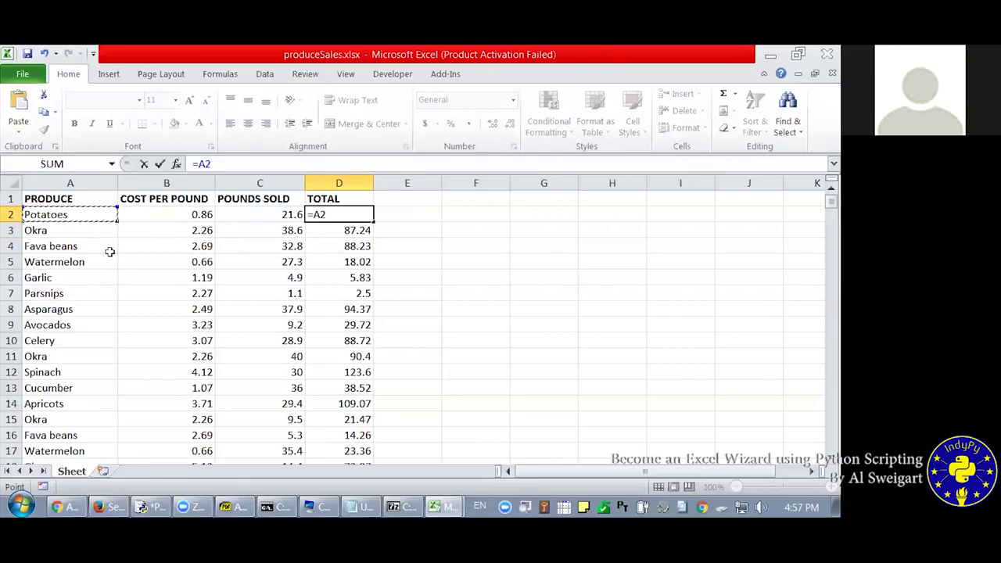
{"action": "left_click", "coordinate": [94, 299]}
{"action": "left_click", "coordinate": [79, 322]}
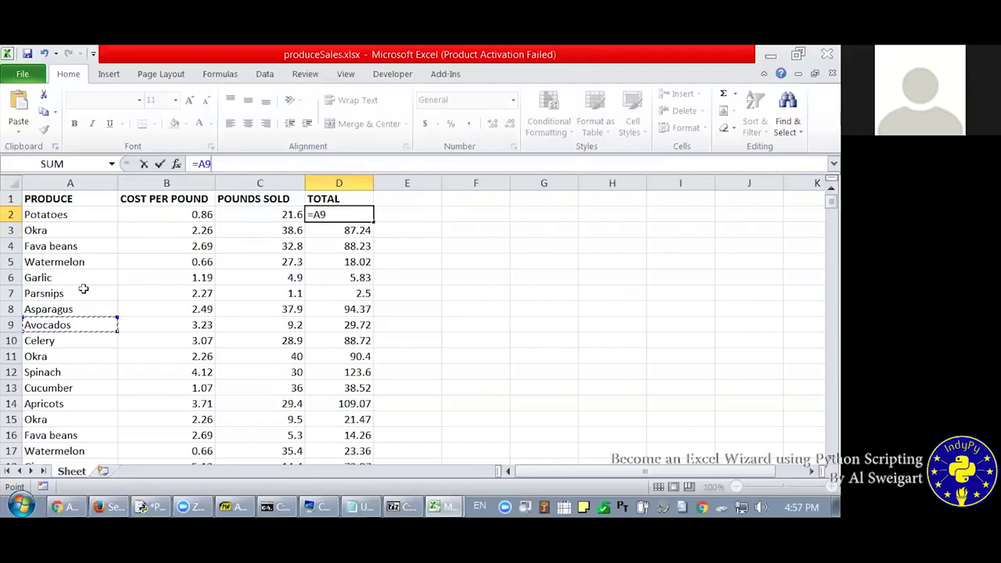
{"action": "left_click", "coordinate": [73, 215]}
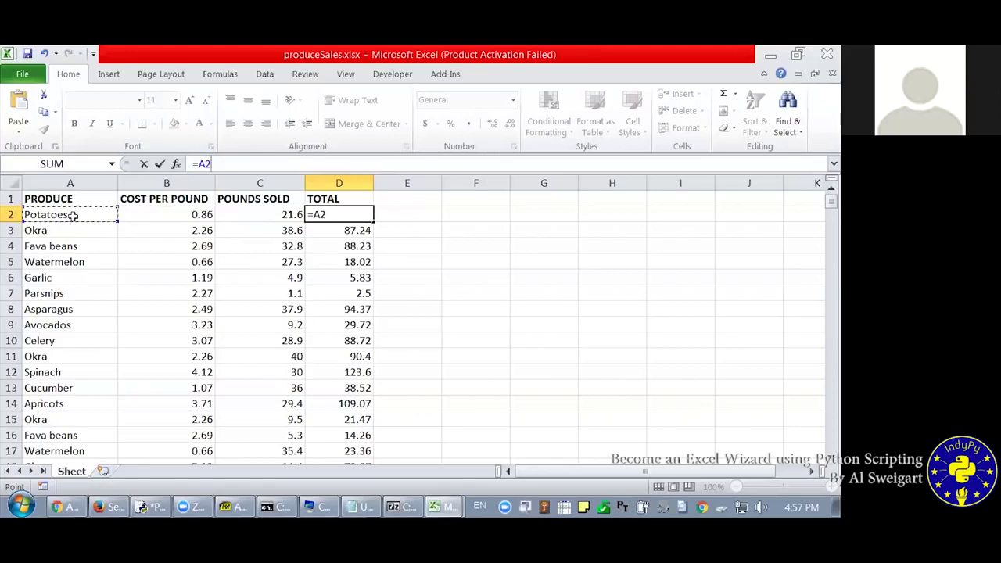
Extend the reference being entered in D2 over the table range A1:D15.
{"action": "key", "text": "Up"}
{"action": "key", "text": "shift+Down"}
{"action": "key", "text": "shift+Down"}
{"action": "key", "text": "shift+Down"}
{"action": "key", "text": "shift+Right"}
{"action": "key", "text": "shift+Right"}
{"action": "key", "text": "shift+Right"}
{"action": "key", "text": "shift+Down"}
{"action": "key", "text": "shift+Down"}
{"action": "key", "text": "shift+Down"}
{"action": "key", "text": "shift+Down"}
{"action": "key", "text": "shift+Down"}
{"action": "key", "text": "shift+Down"}
{"action": "key", "text": "shift+Down"}
{"action": "key", "text": "shift+Down"}
{"action": "key", "text": "shift+Down"}
{"action": "key", "text": "shift+Down"}
{"action": "key", "text": "shift+Down"}
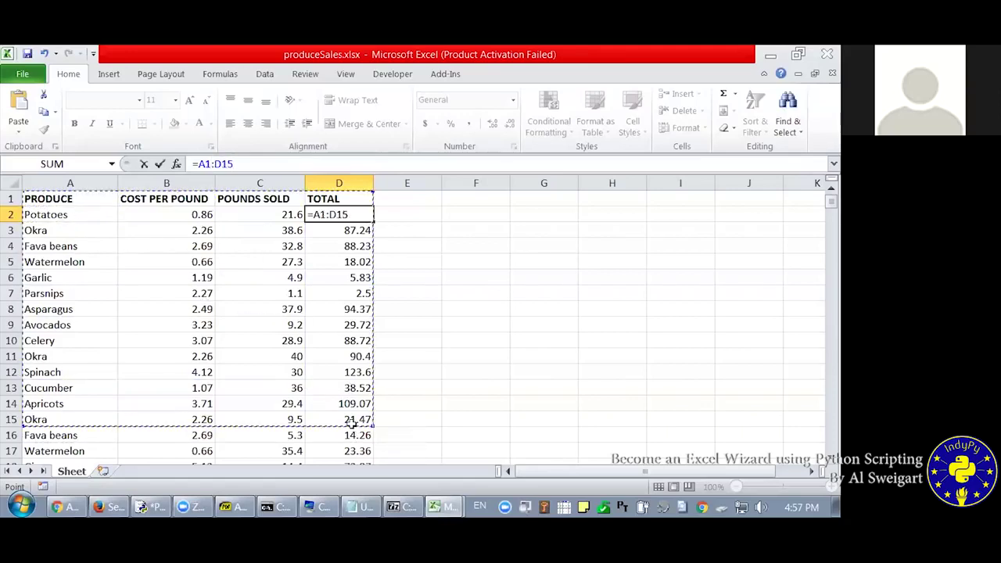
Point the open D2 formula back to the Potatoes cost per pound in B2.
{"action": "left_click", "coordinate": [406, 309]}
{"action": "left_click", "coordinate": [192, 243]}
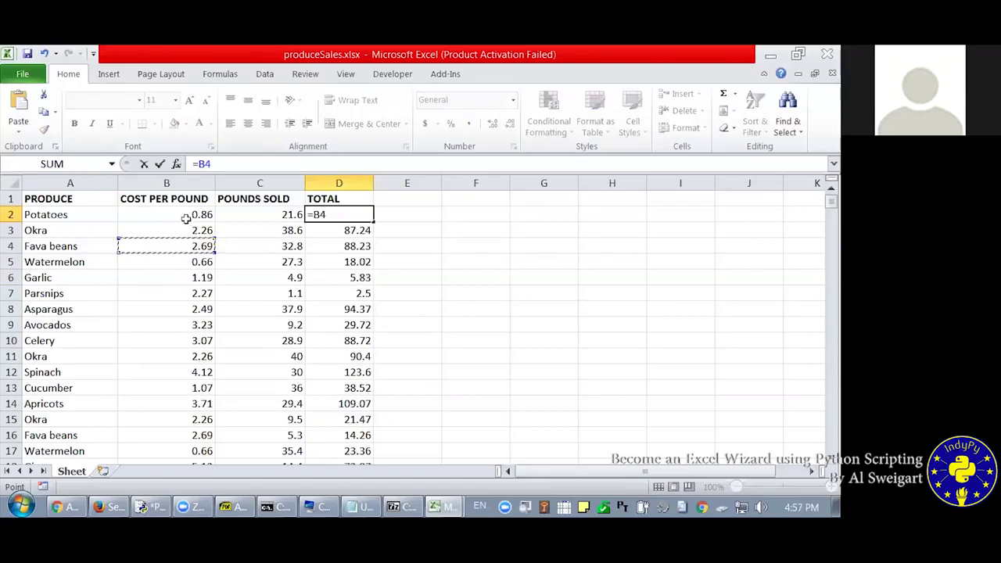
{"action": "left_click", "coordinate": [185, 218]}
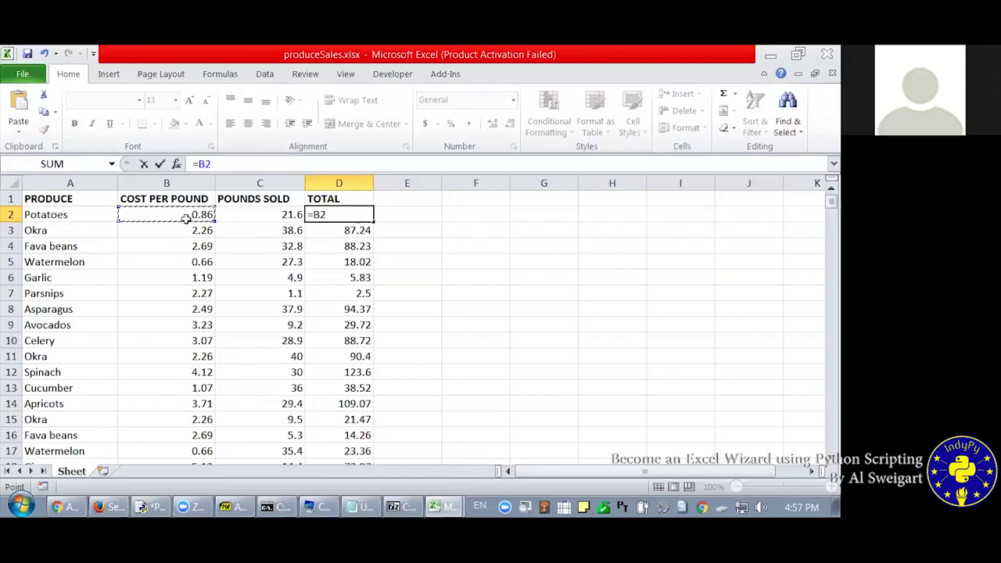
{"action": "left_click", "coordinate": [181, 231]}
{"action": "left_click", "coordinate": [99, 214]}
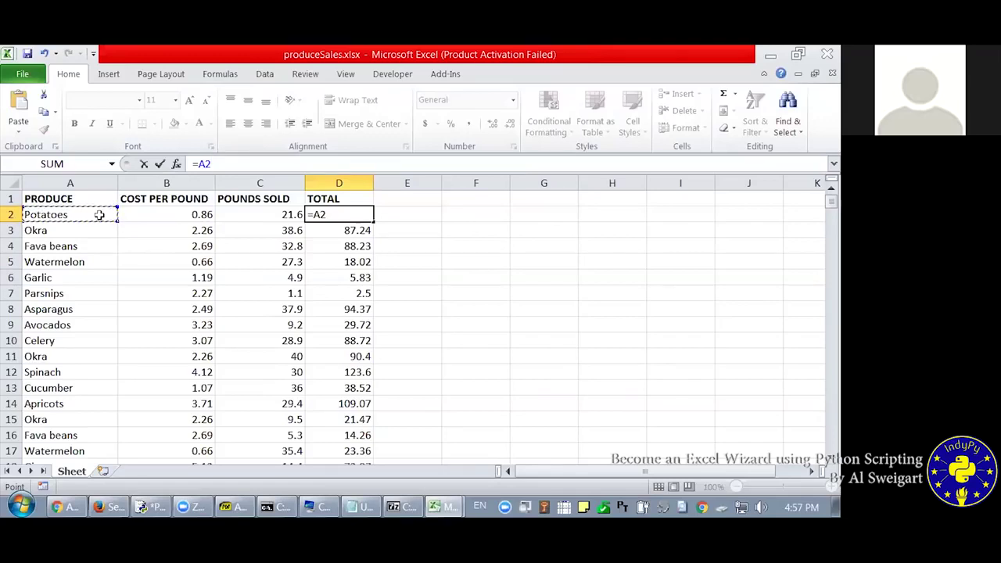
{"action": "left_click", "coordinate": [138, 217]}
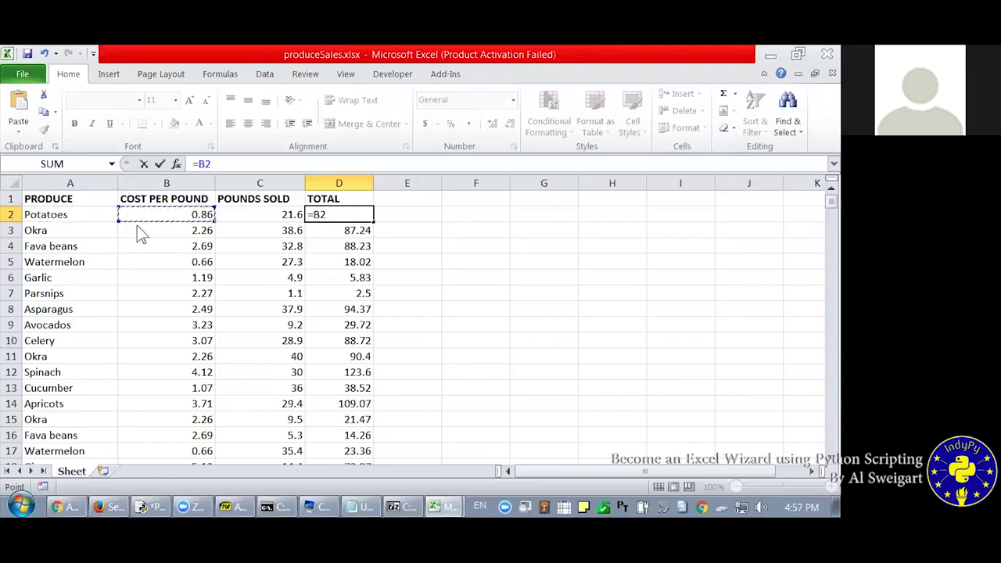
Bring up the Find and Replace dialog, close it without searching, and minimize the produceSales.xlsx workbook.
{"action": "key", "text": "ctrl+f"}
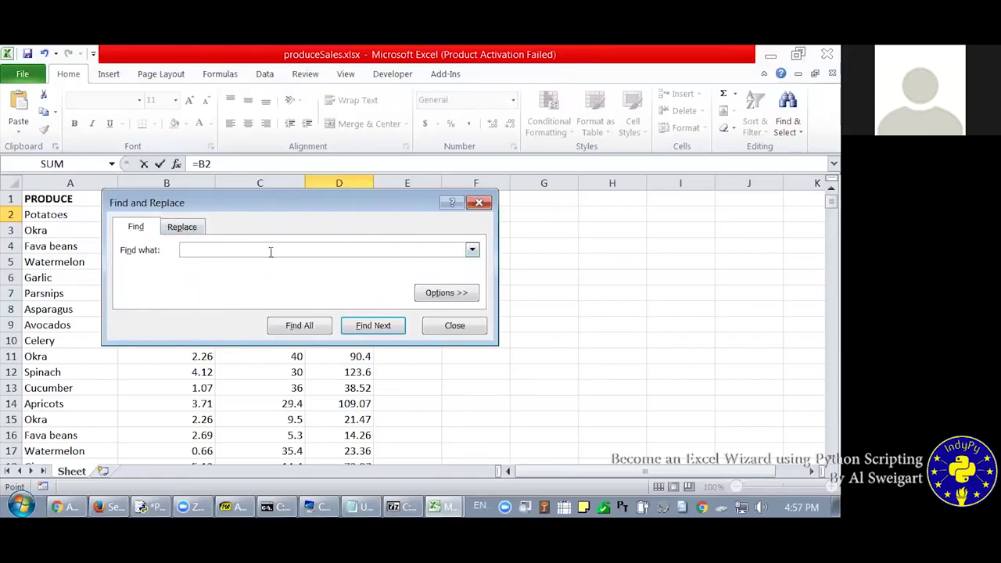
{"action": "left_click", "coordinate": [430, 325]}
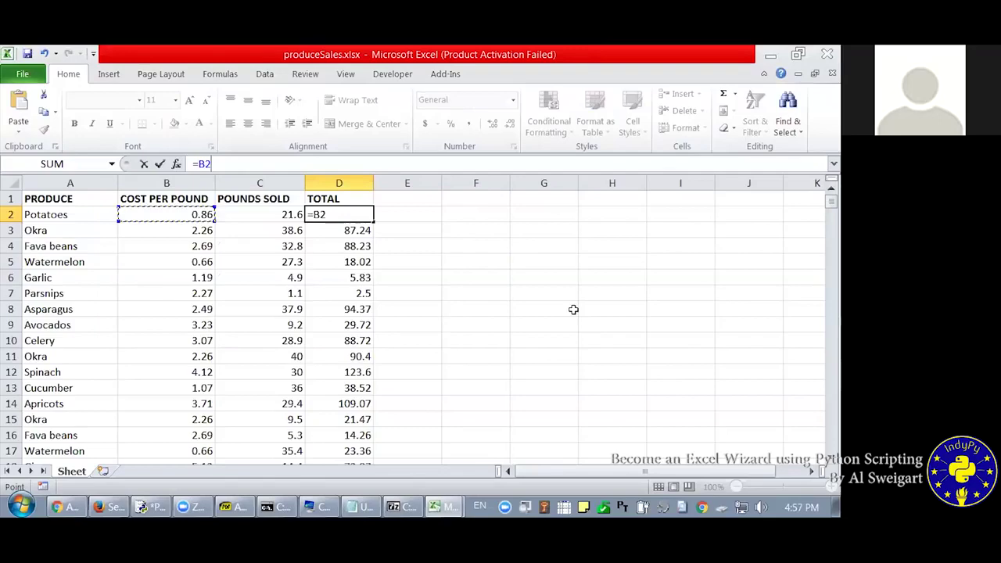
{"action": "left_click", "coordinate": [771, 54]}
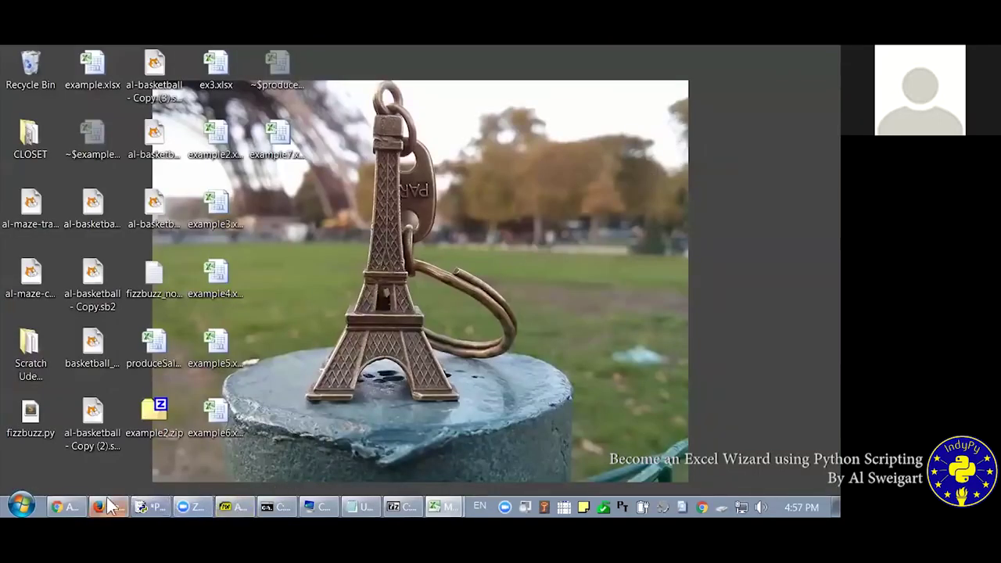
Switch to Chrome with chapter 12 of Automate the Boring Stuff and briefly highlight the opening sentence about Excel.
{"action": "left_click", "coordinate": [82, 504]}
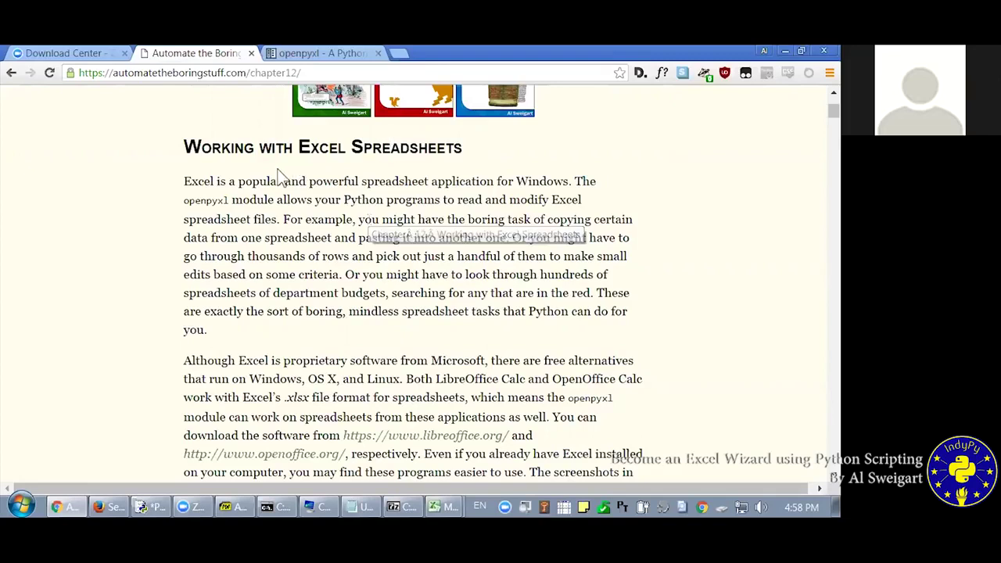
{"action": "left_click_drag", "start_coordinate": [190, 180], "coordinate": [379, 186]}
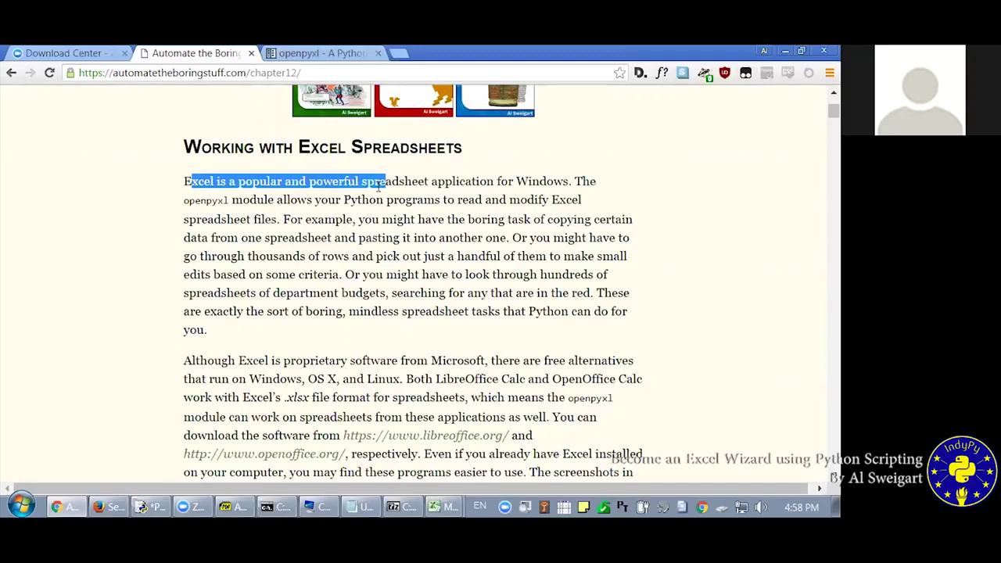
{"action": "left_click", "coordinate": [351, 255]}
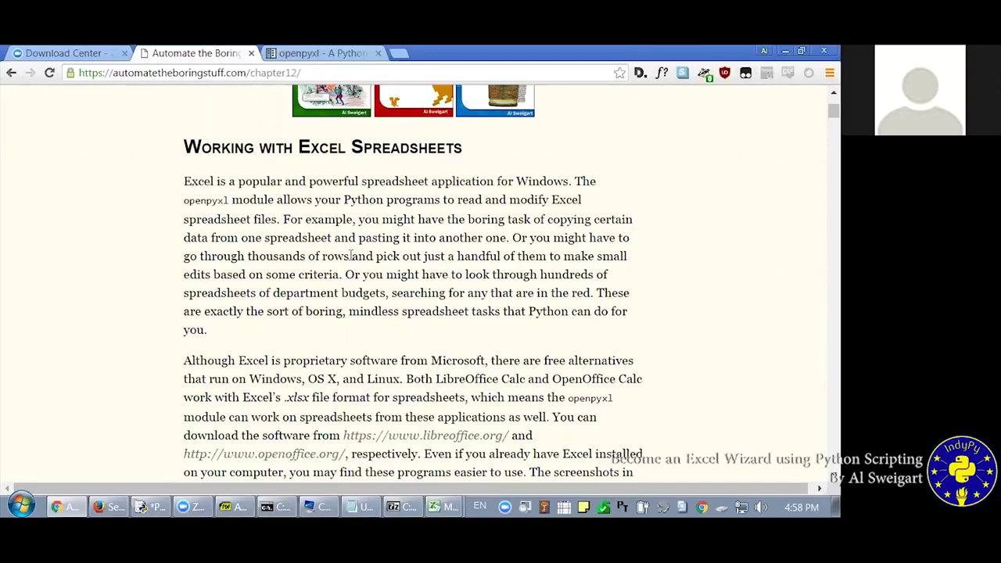